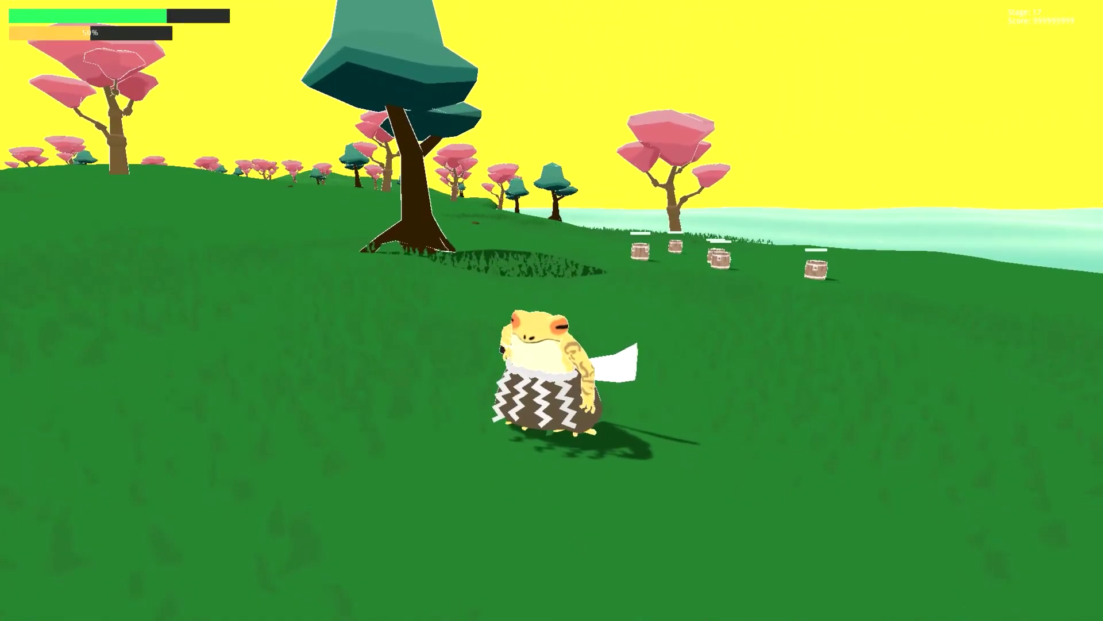
Run the frog through the blossom fields and leap off the bridge into the fight
key(w)
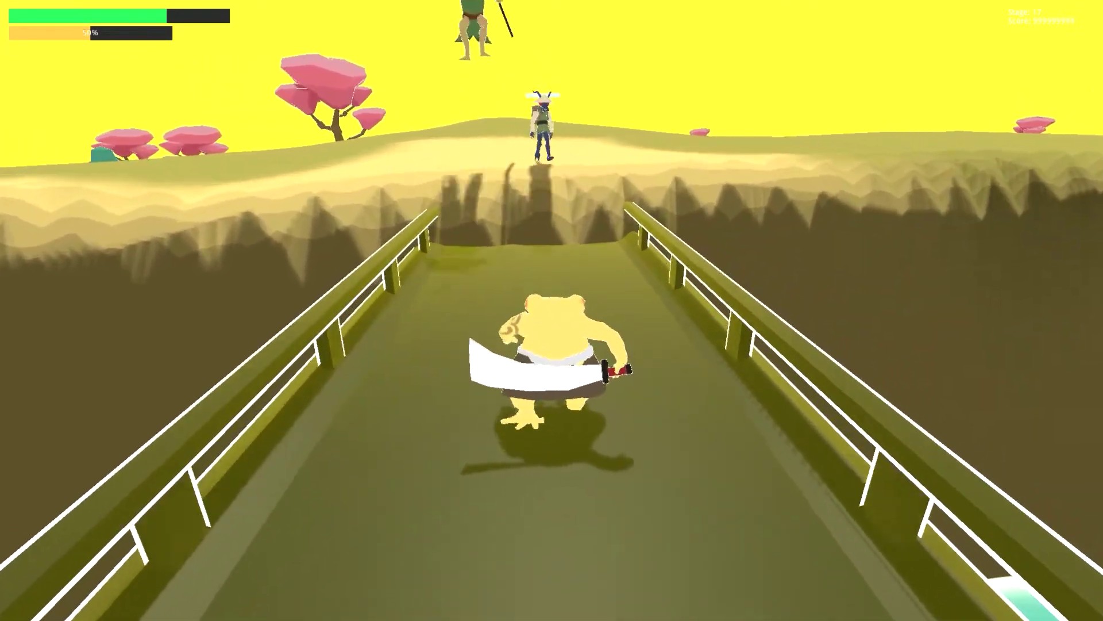
key(space)
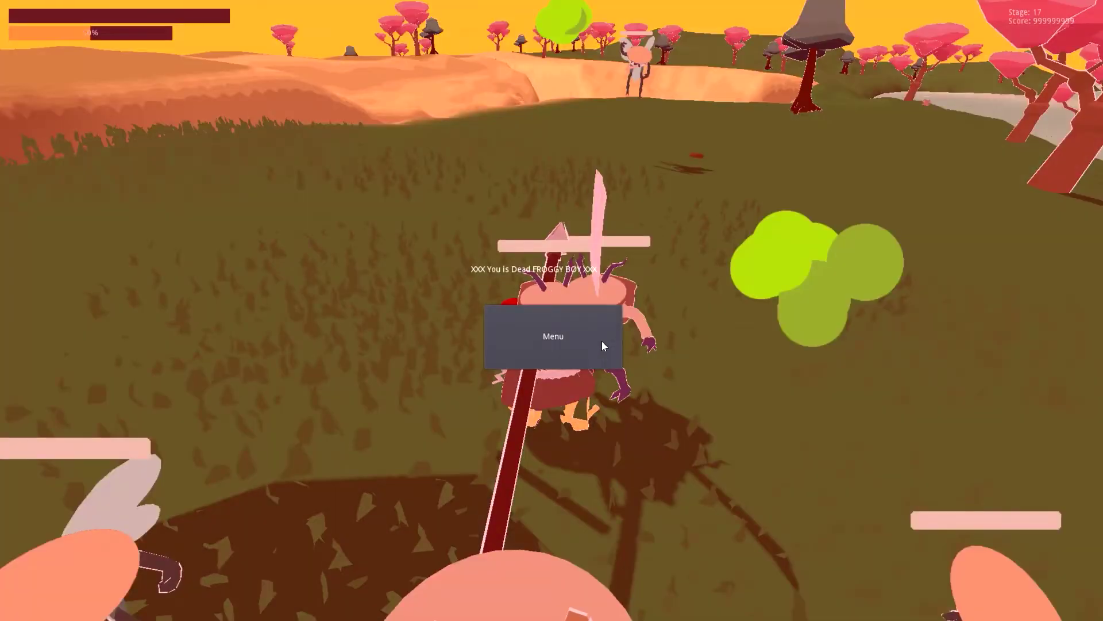
Restart from the death screen and run the frog past the teal tree toward the barrels
click(602, 342)
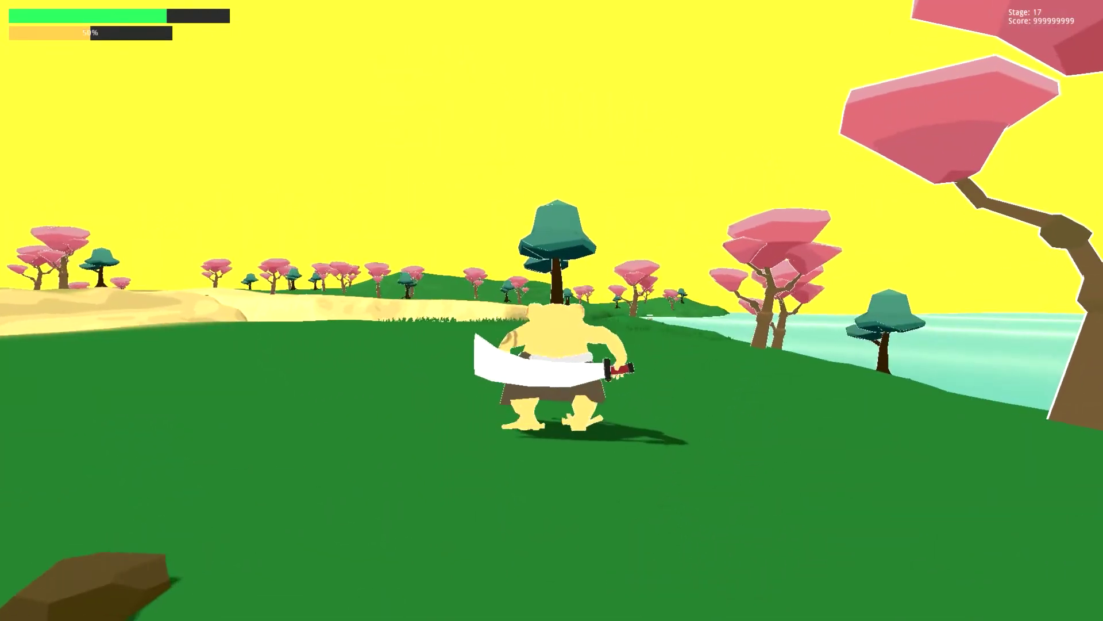
key(space)
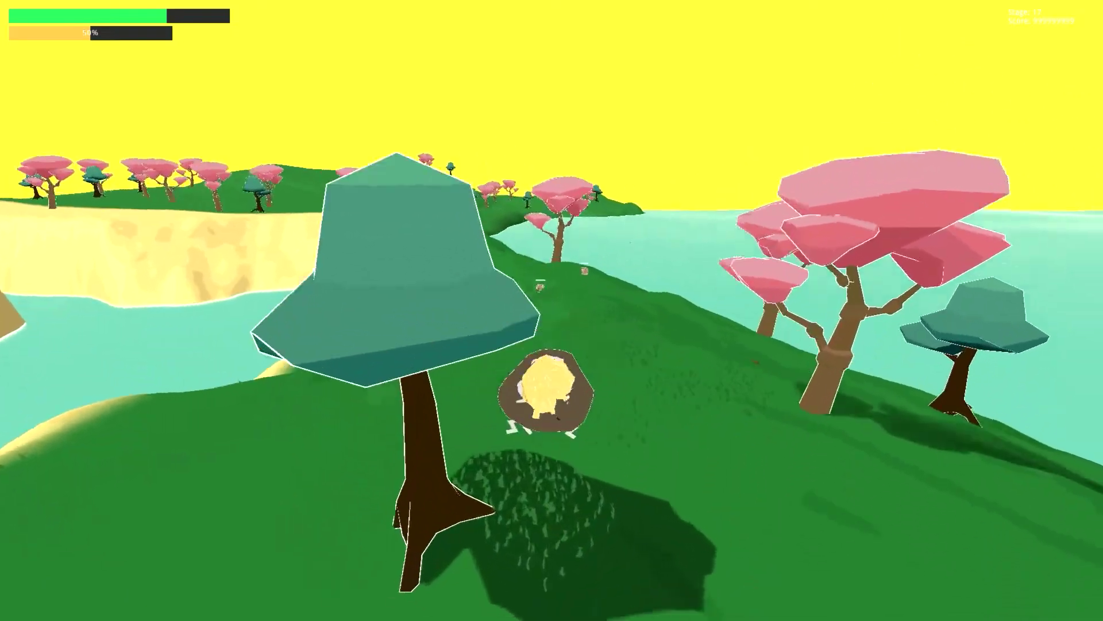
key(w)
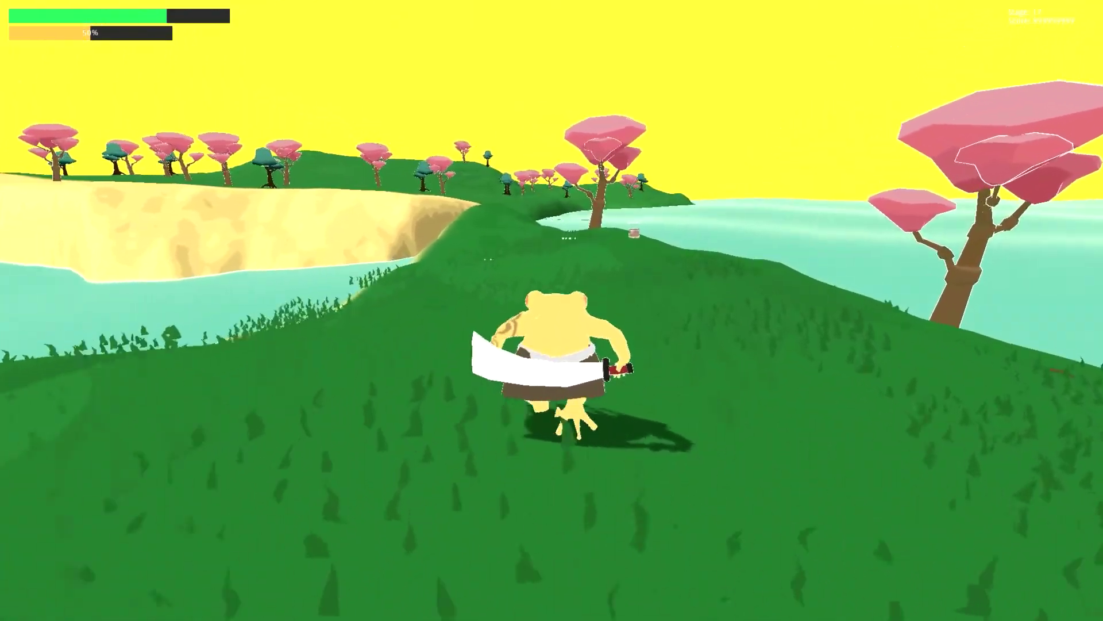
key(w)
key(w)
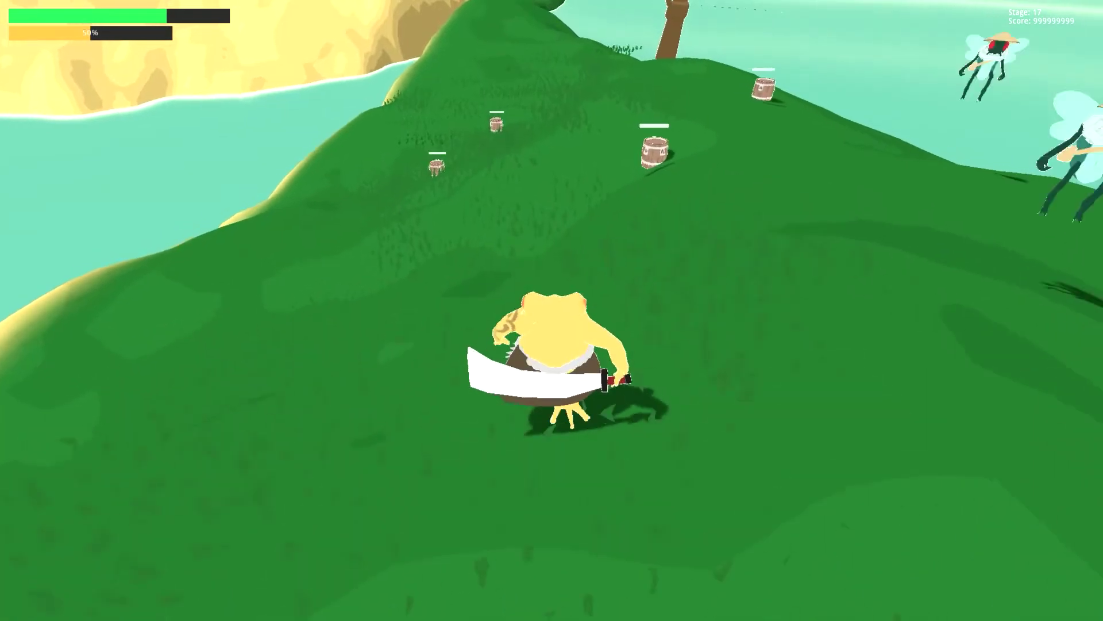
key(w)
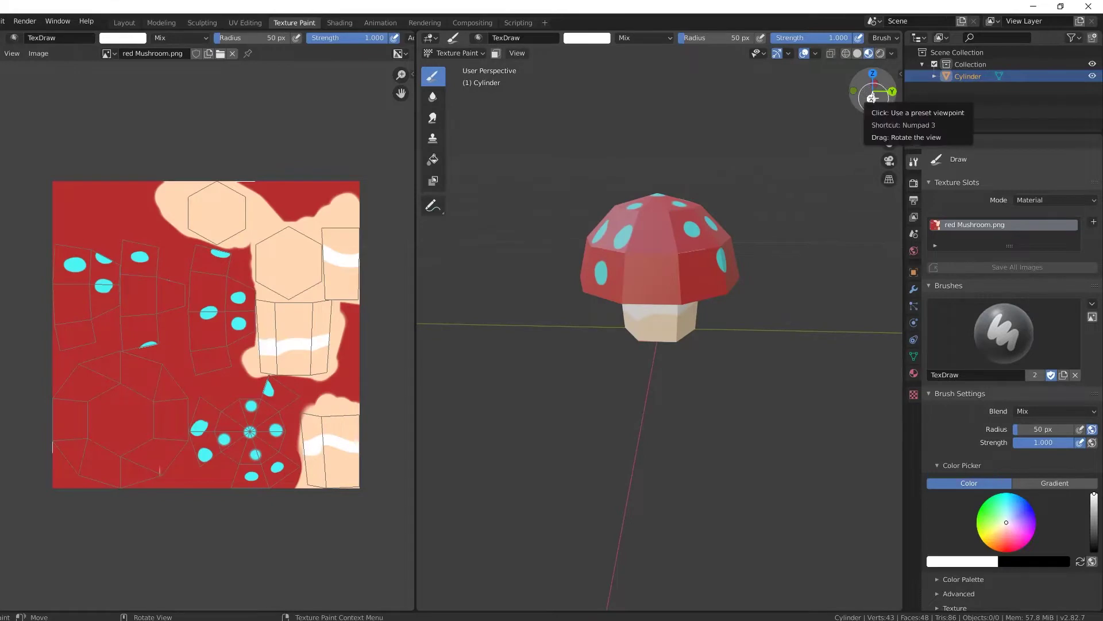
Orbit the red spotted mushroom model and tilt the view onto its cap
drag(871, 98, 853, 99)
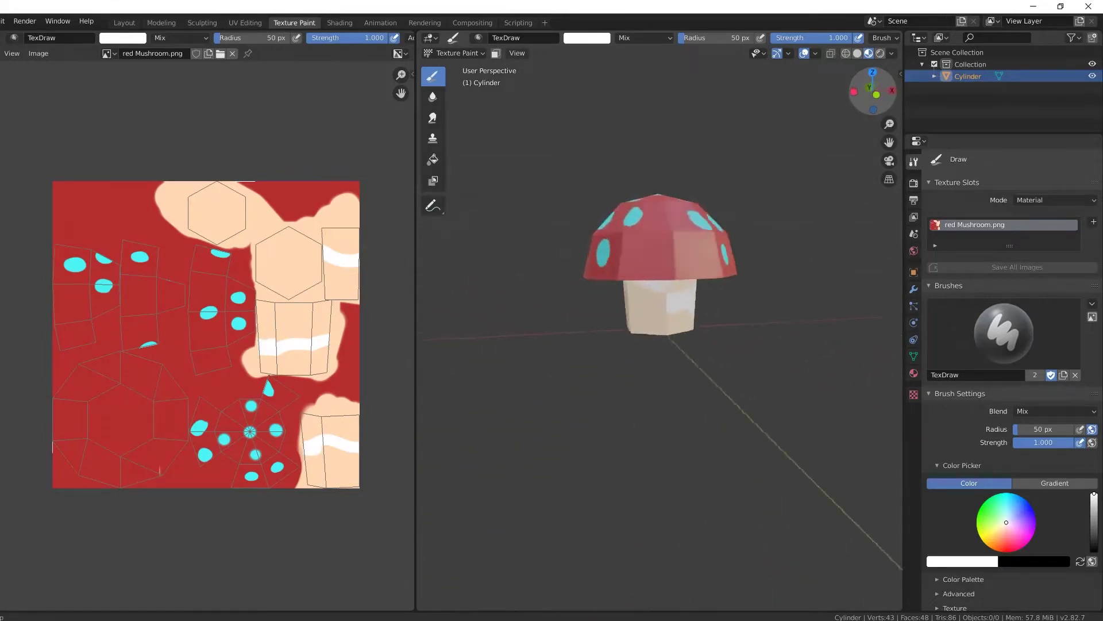
drag(866, 93, 890, 94)
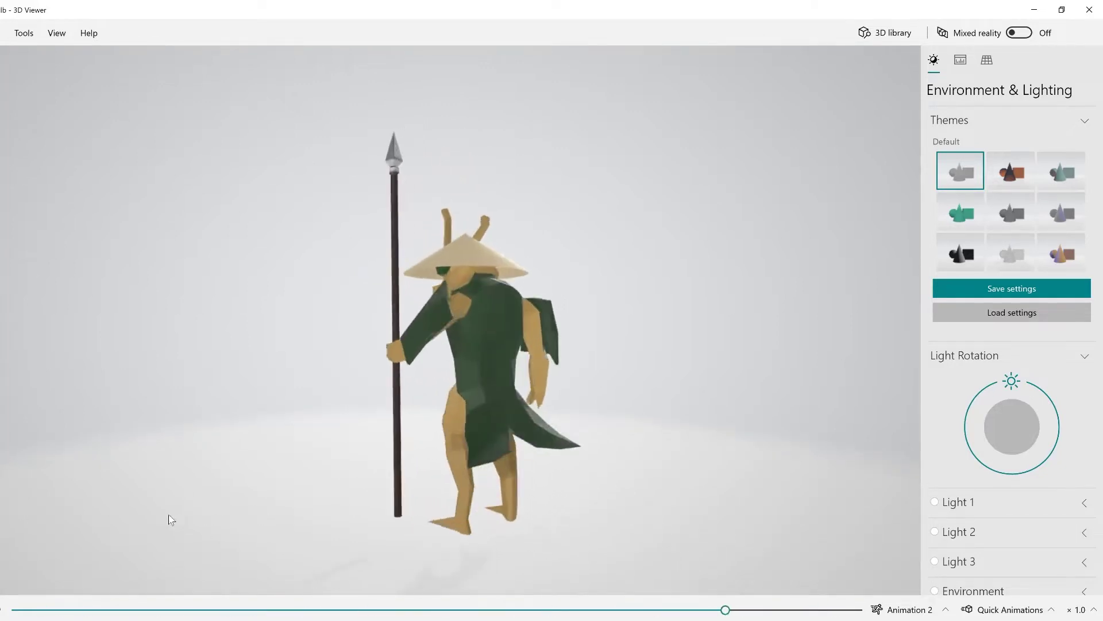
Play the spear enemy's Animation 4, then Animation 5, then Animation 6
click(893, 321)
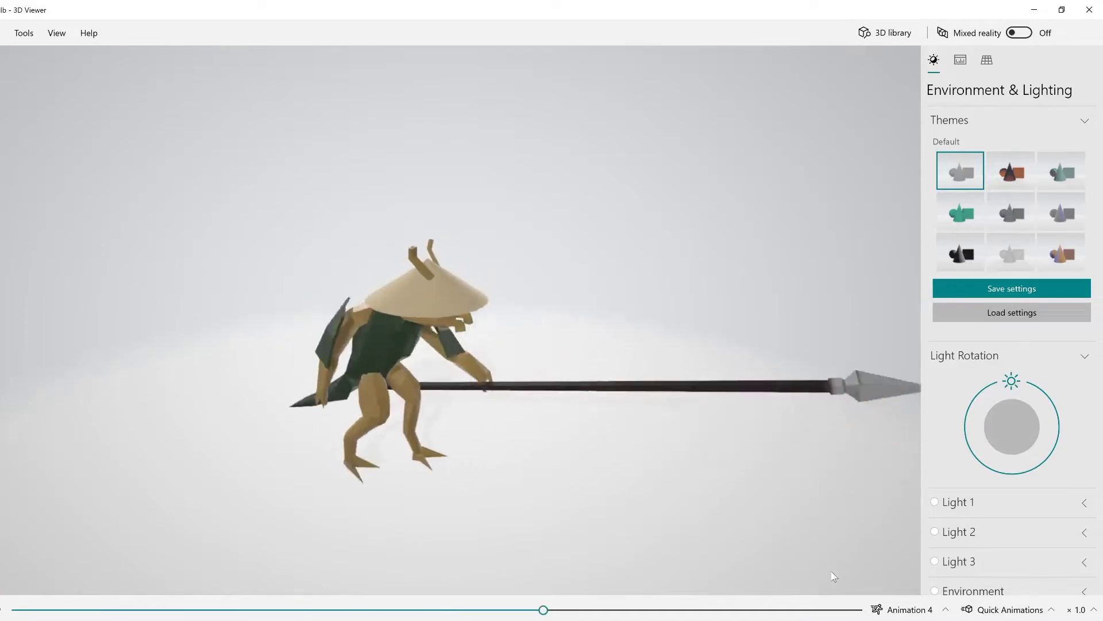
click(907, 614)
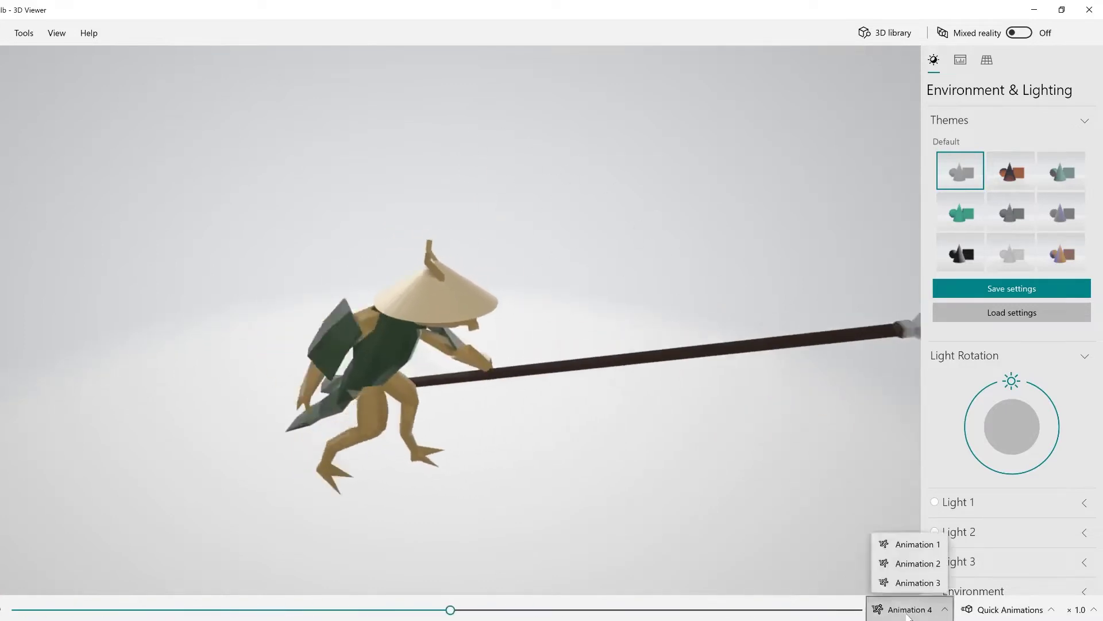
click(913, 561)
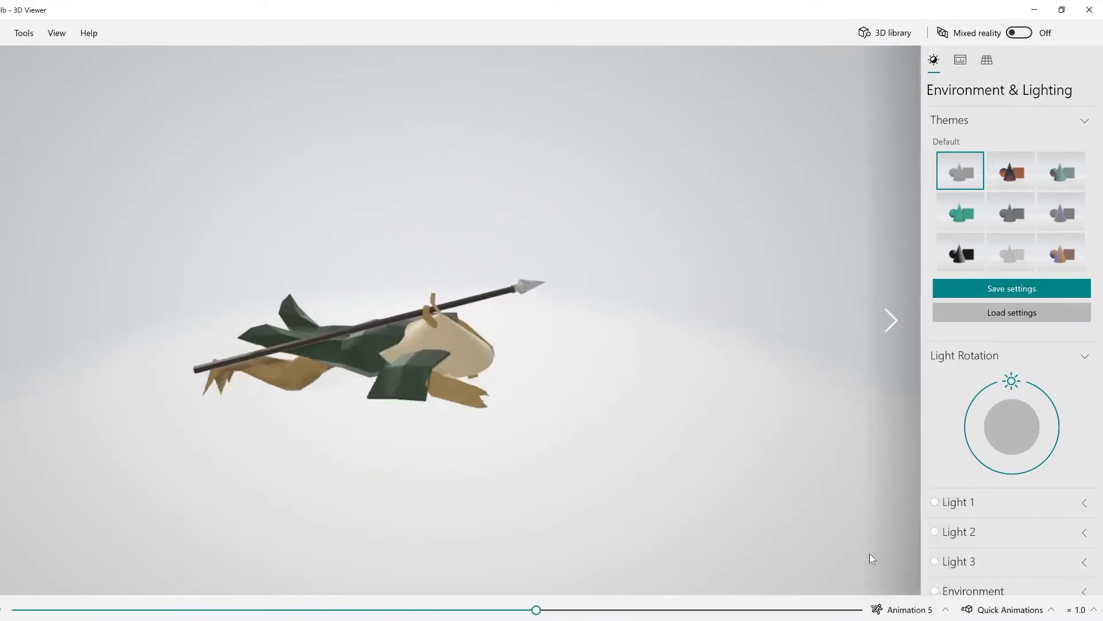
click(907, 613)
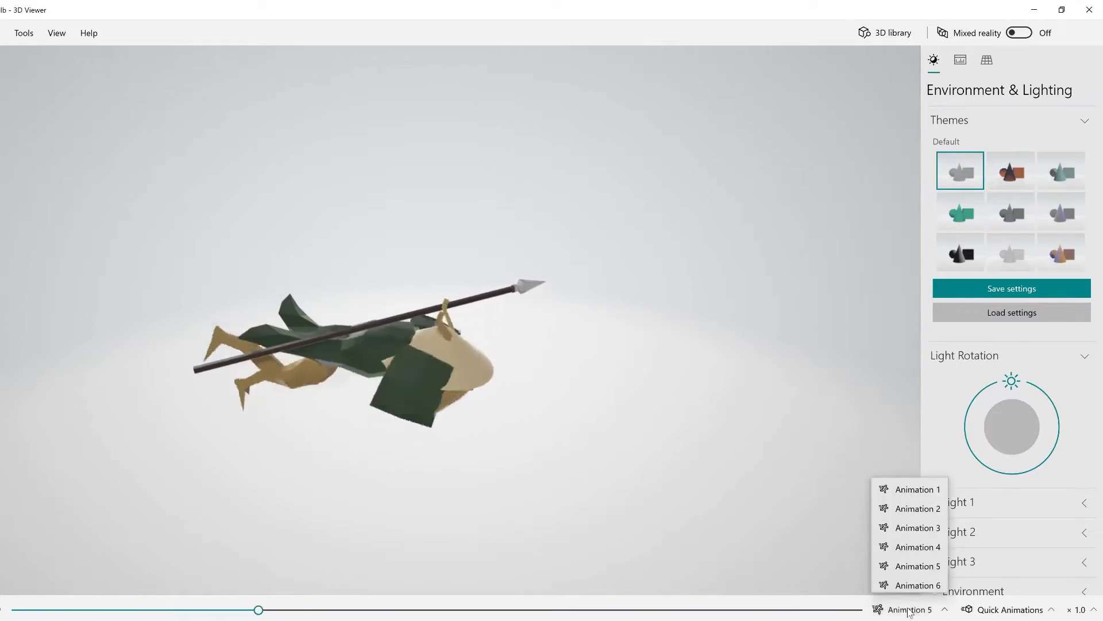
click(918, 579)
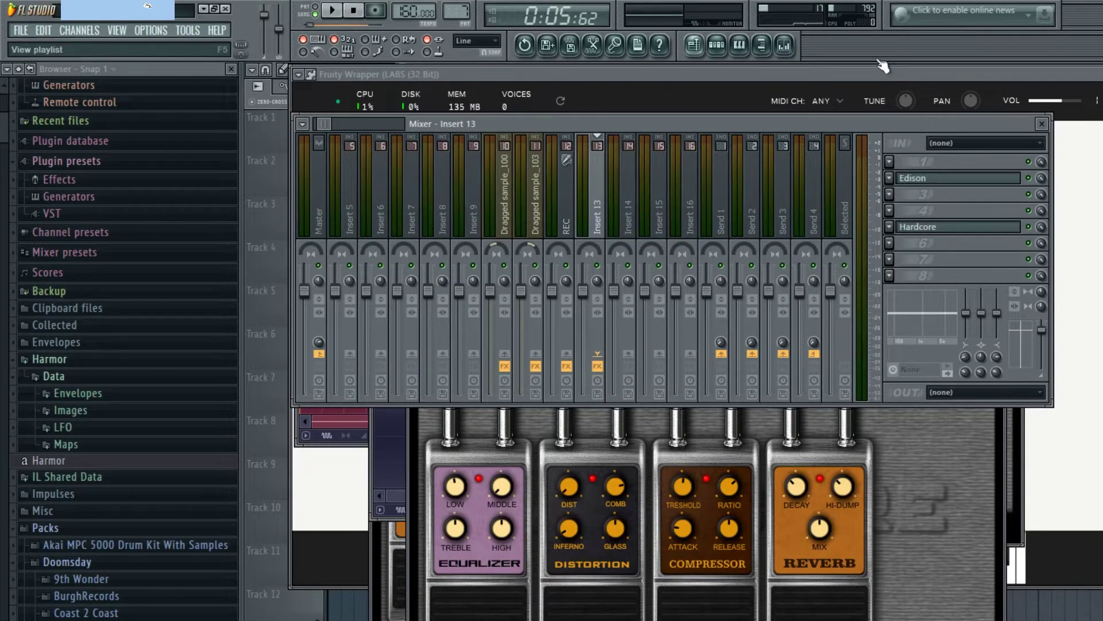
Close the mixer with F5 to reveal the bass arrangement's drum, sample, bass, chord and stab clips
key(F5)
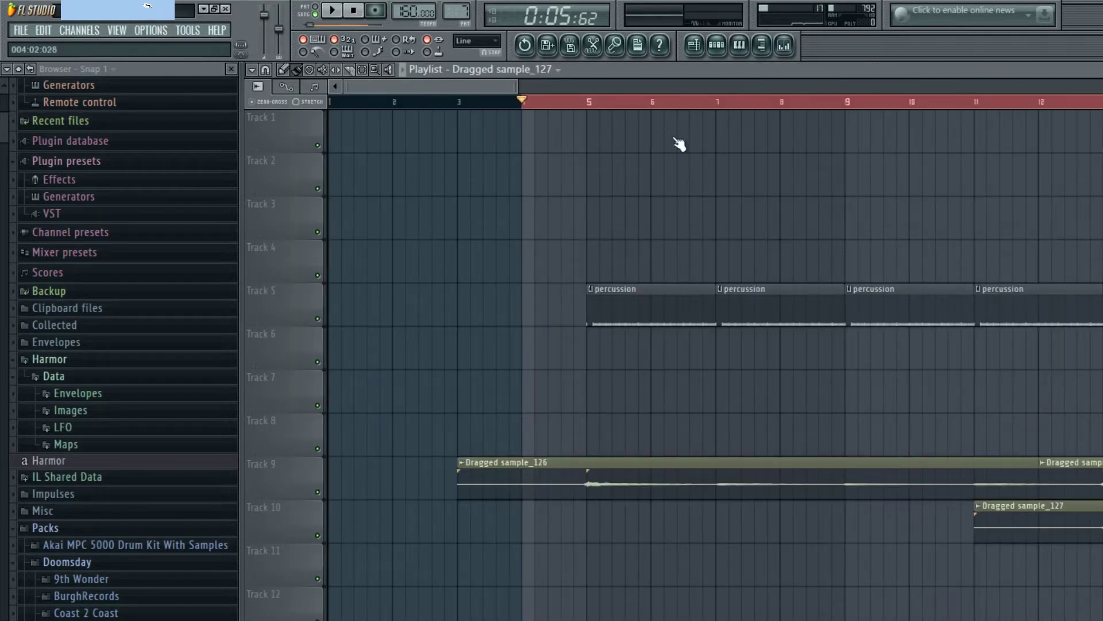
ctrl+scroll(683, 142, down, 3)
ctrl+scroll(682, 141, down, 2)
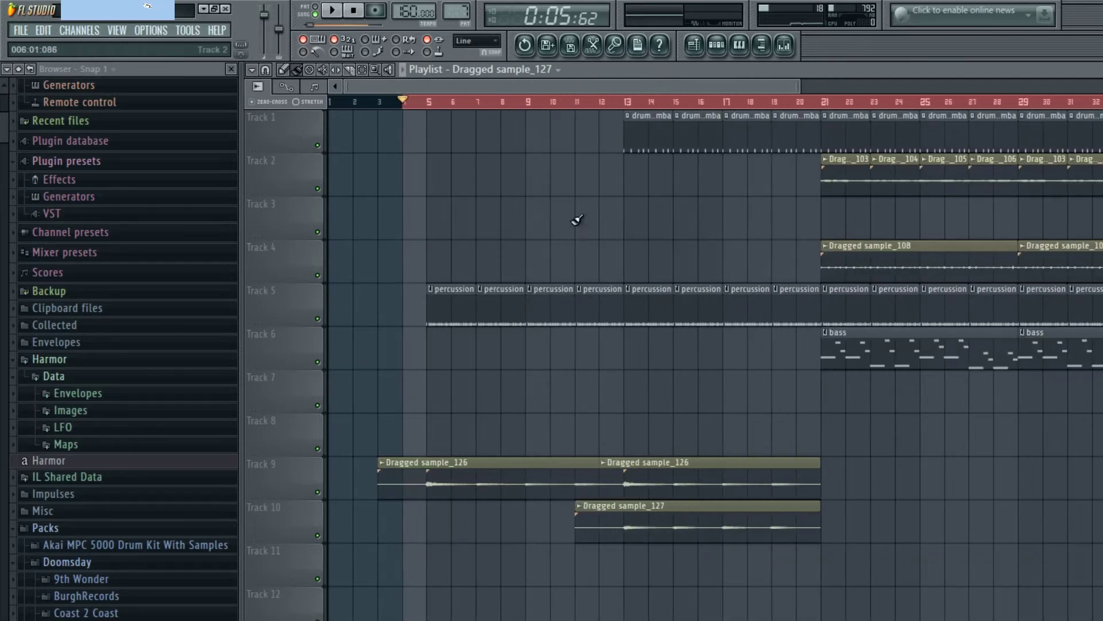
scroll(573, 104, right, 2)
scroll(621, 96, right, 2)
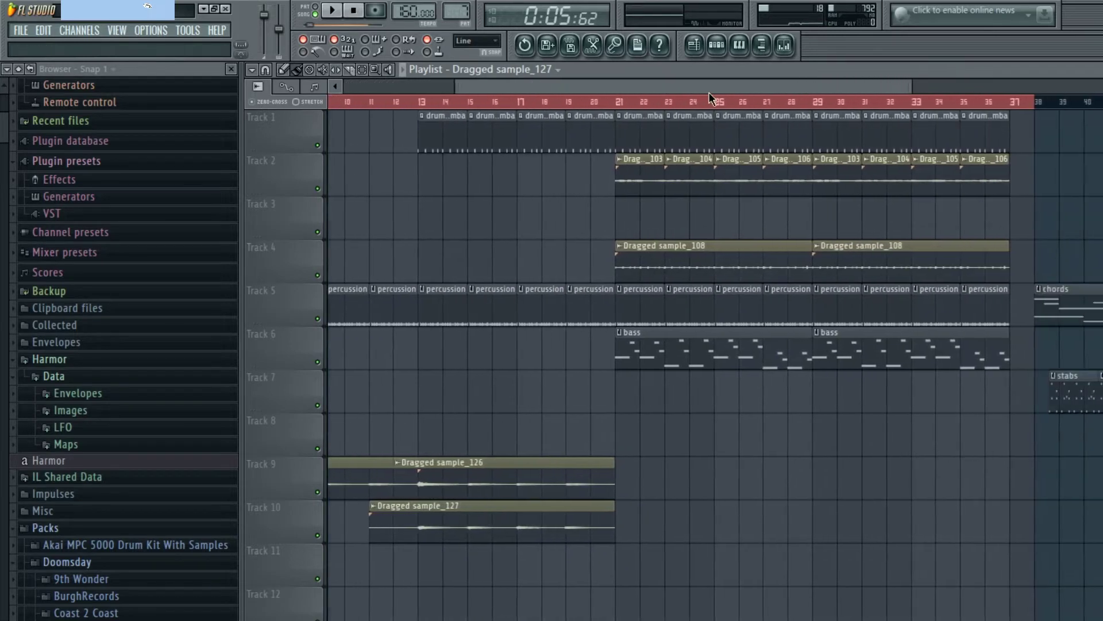
scroll(709, 92, right, 2)
scroll(670, 112, right, 2)
ctrl+scroll(669, 134, down, 2)
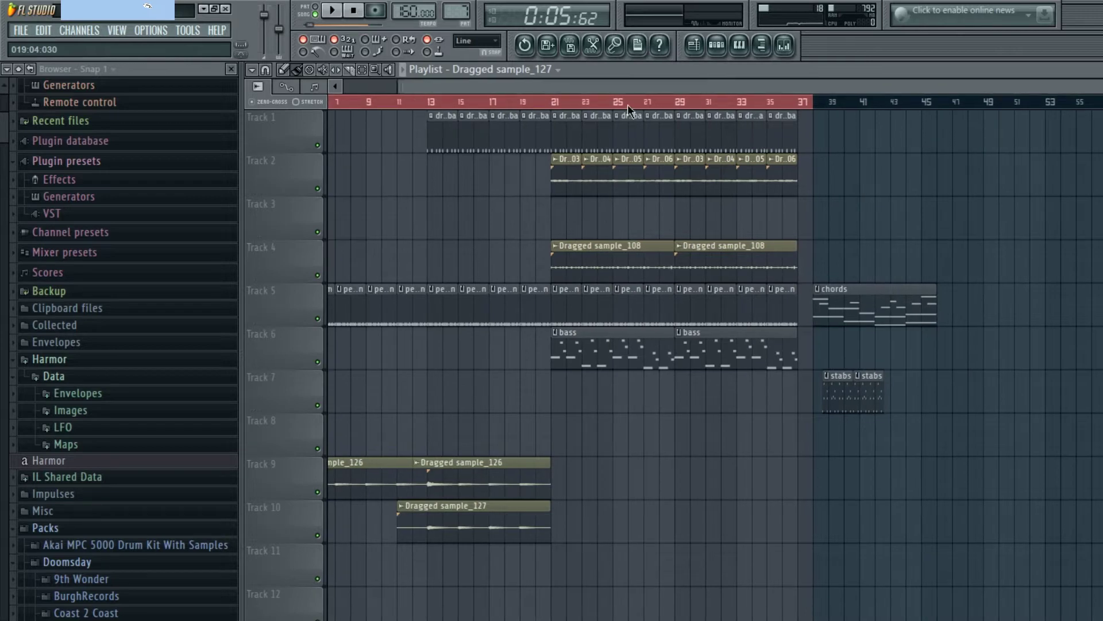
scroll(628, 104, left, 3)
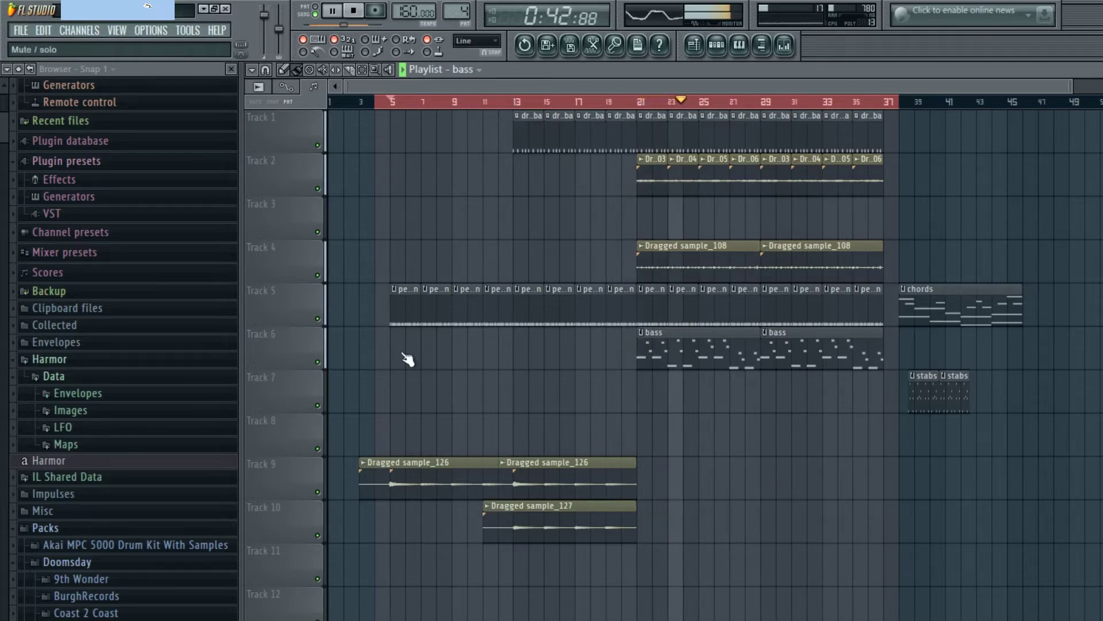
Solo Tracks 2 and 4, bring back the Track 6 bass, then stop playback
ctrl+click(398, 305)
click(406, 242)
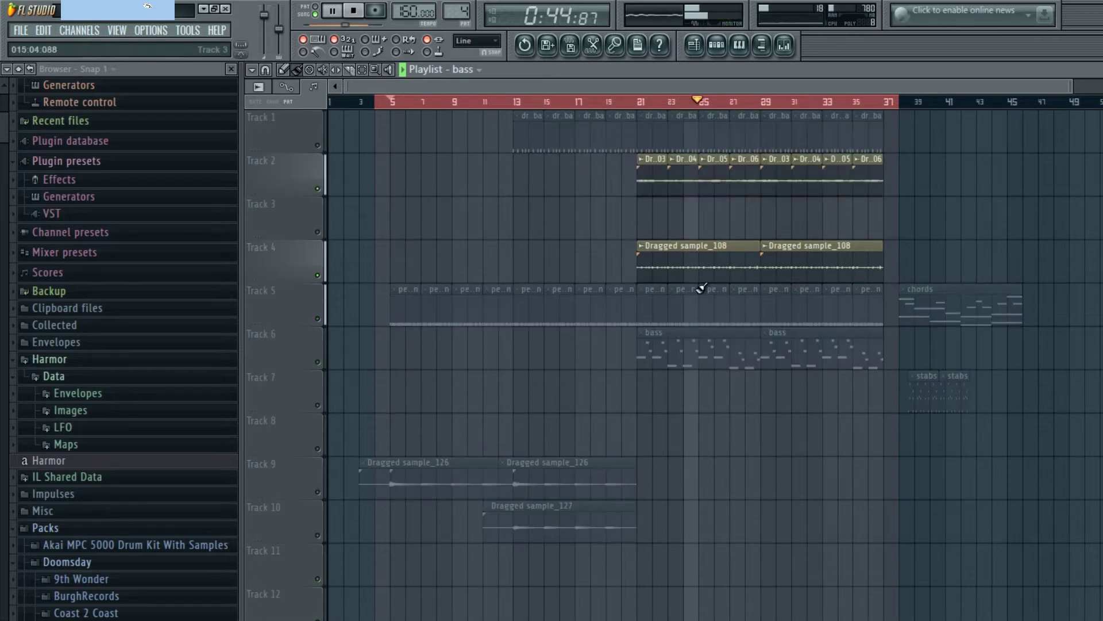
click(403, 466)
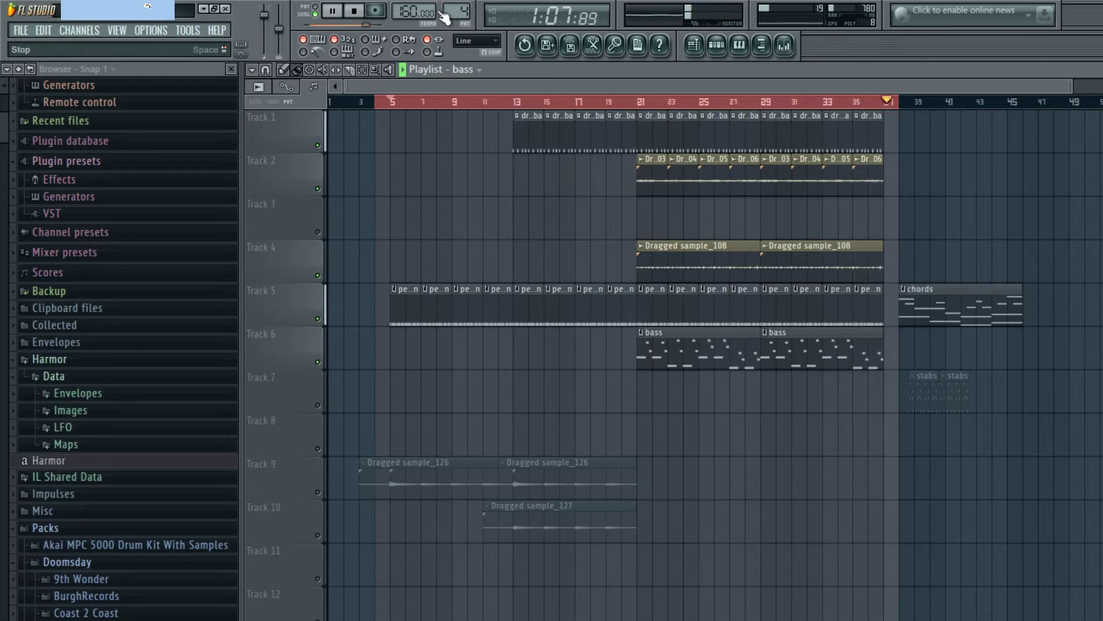
key(space)
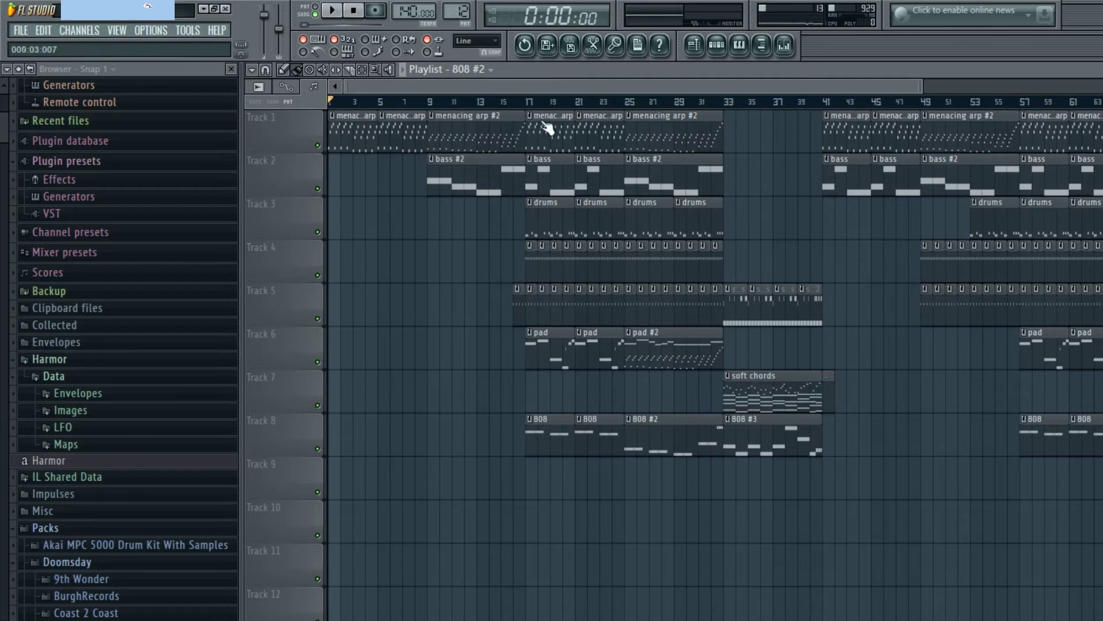
Play the arp-and-808 song, stop to rewind, and replay it from bar one
key(space)
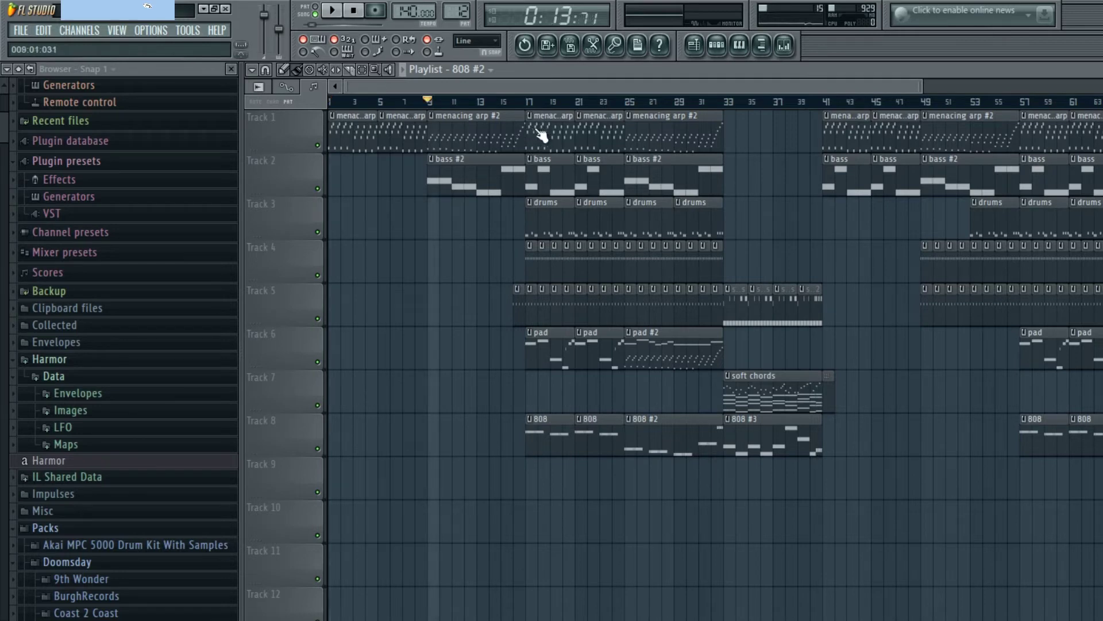
key(space)
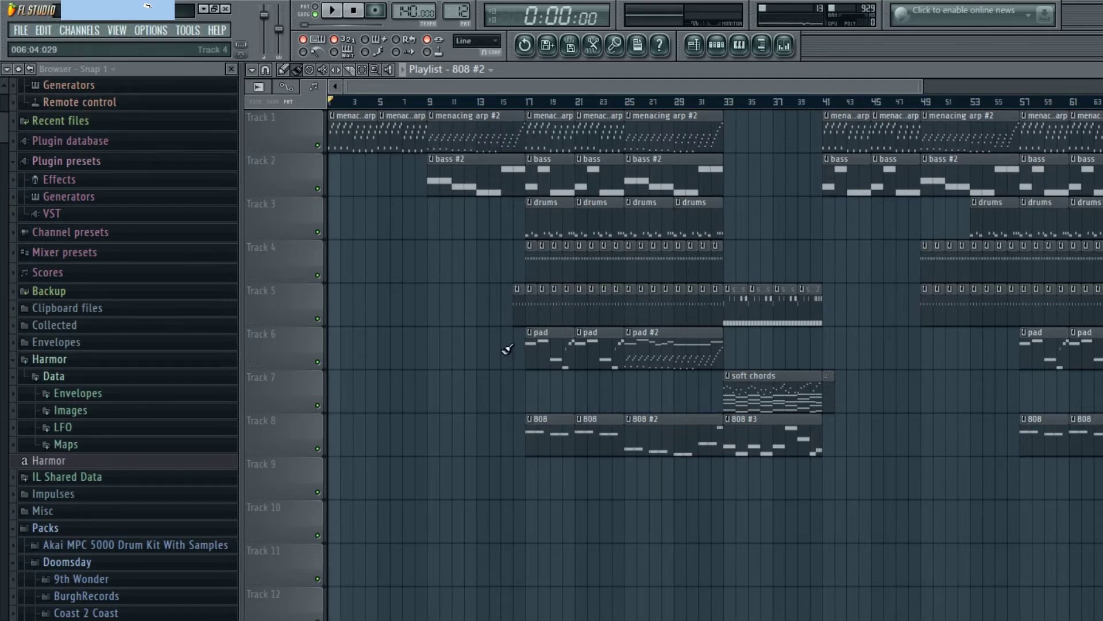
key(space)
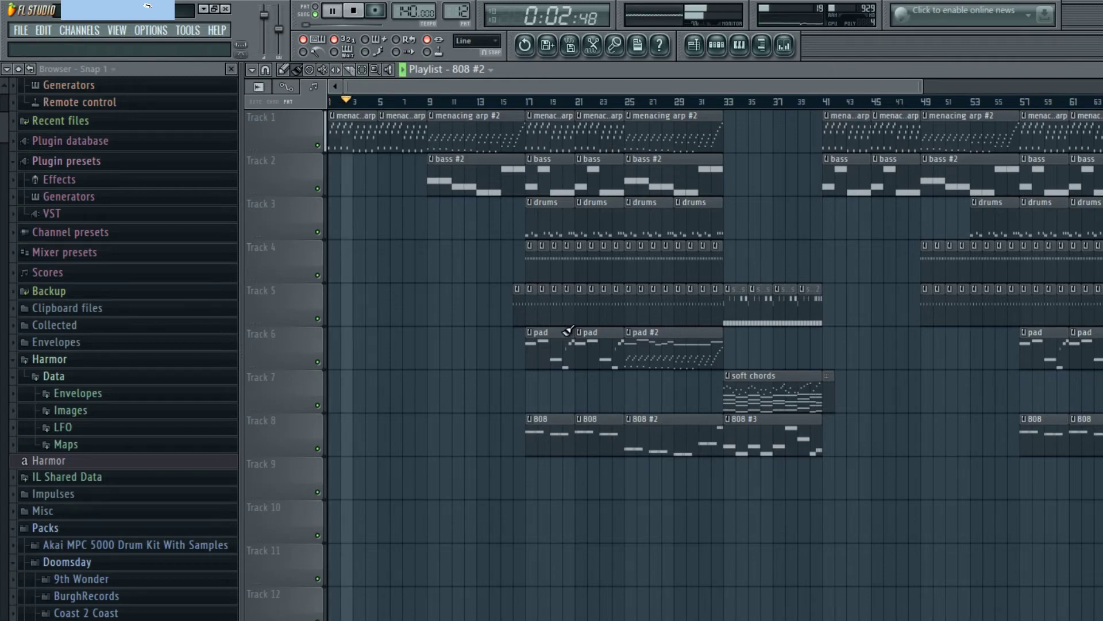
click(457, 129)
click(715, 44)
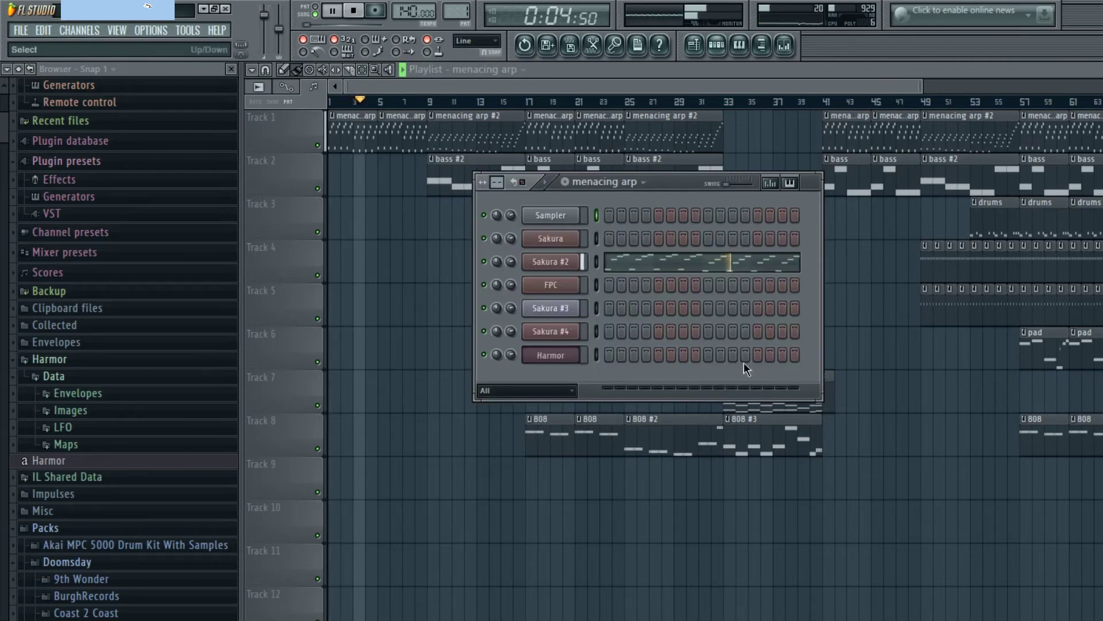
click(550, 262)
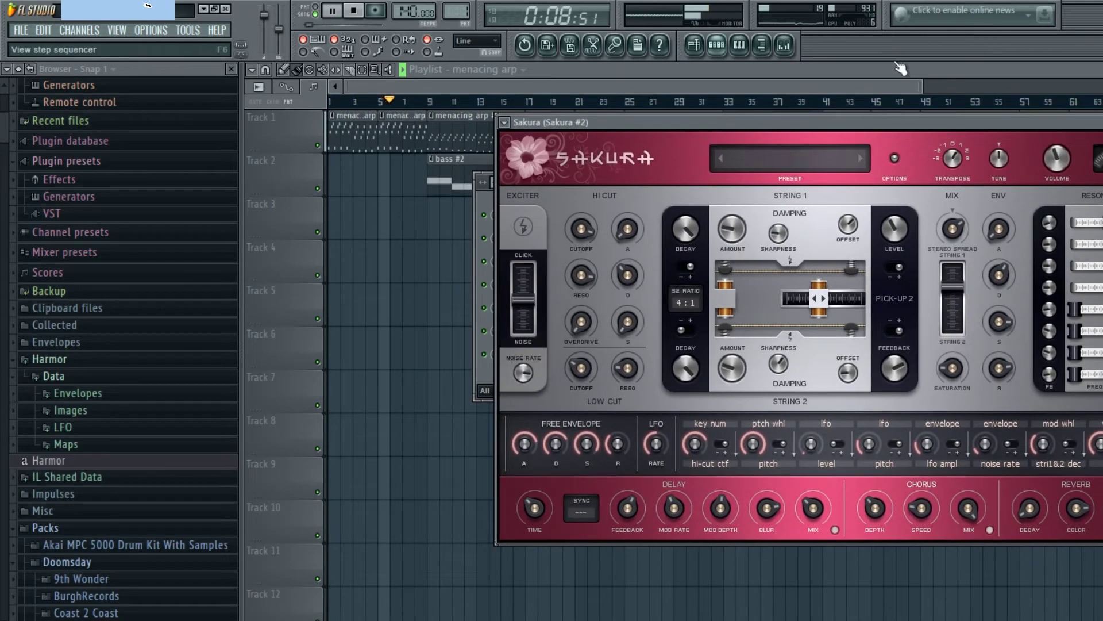
key(F6)
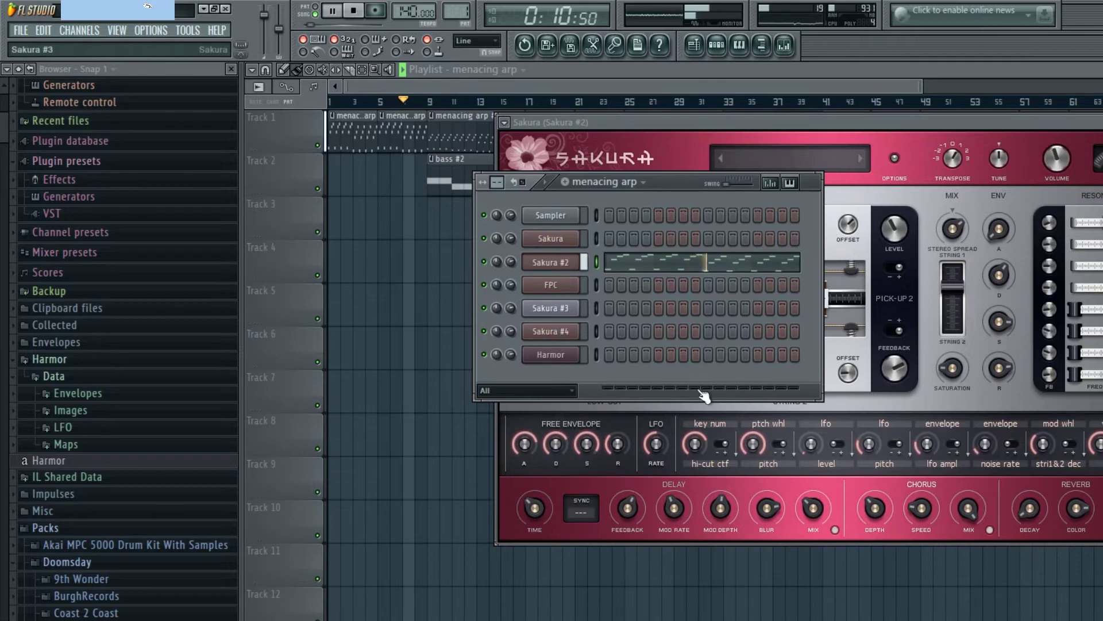
key(F5)
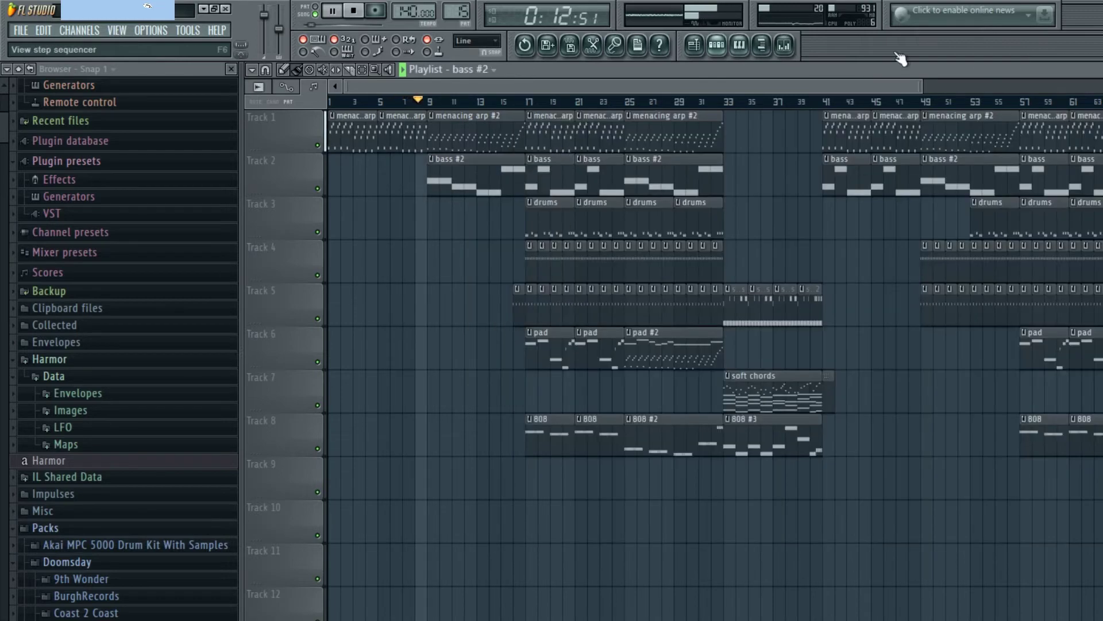
key(F6)
key(F6)
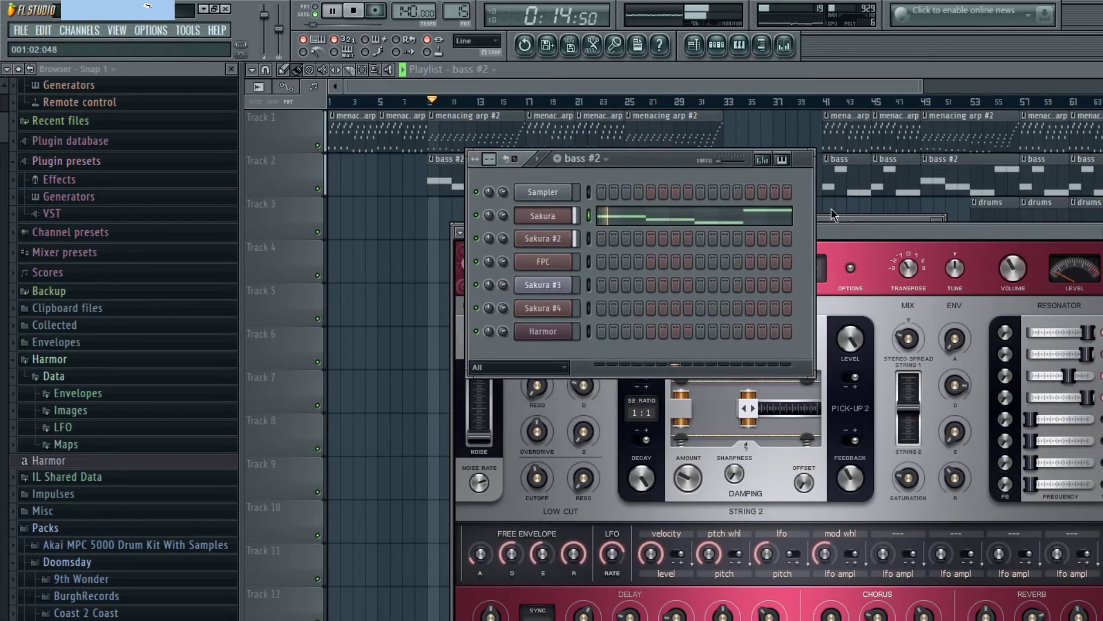
key(F7)
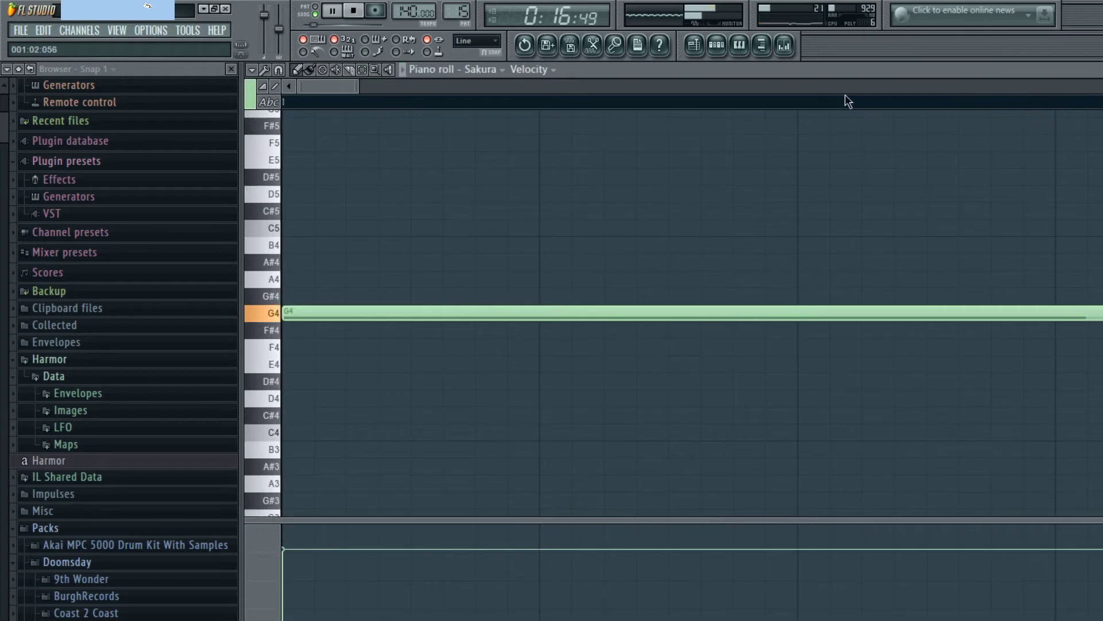
click(693, 43)
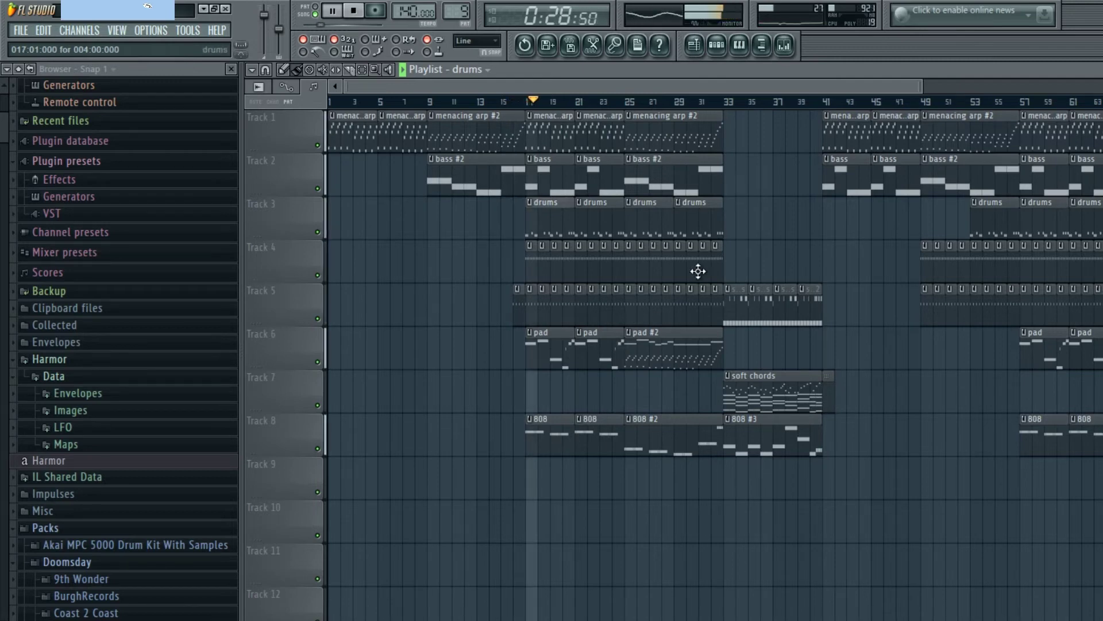
key(F6)
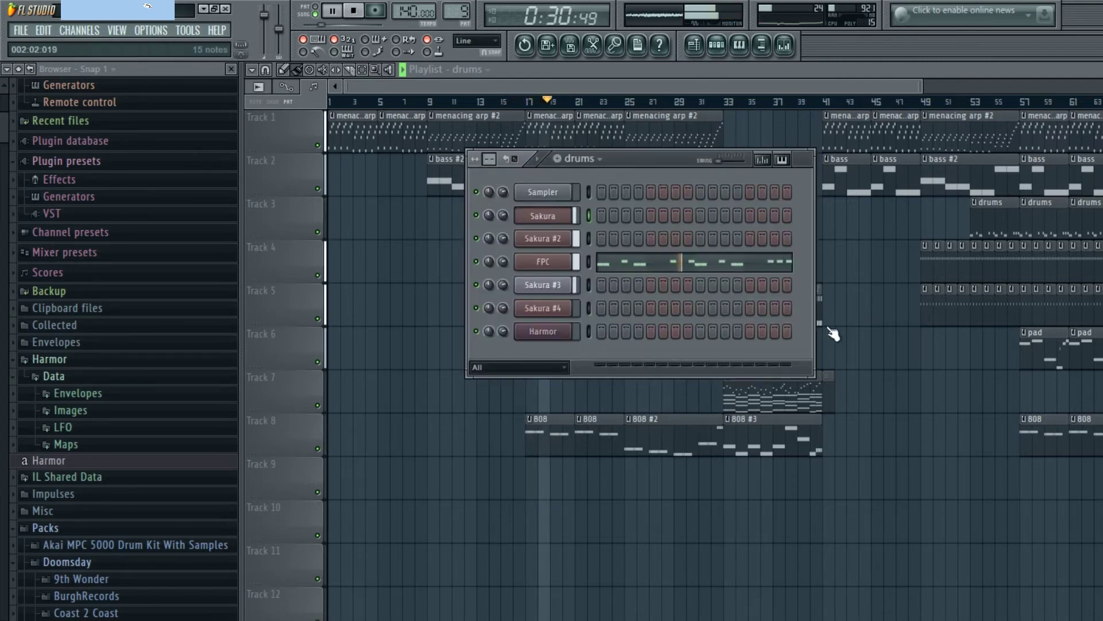
key(F7)
ctrl+scroll(751, 142, down, 2)
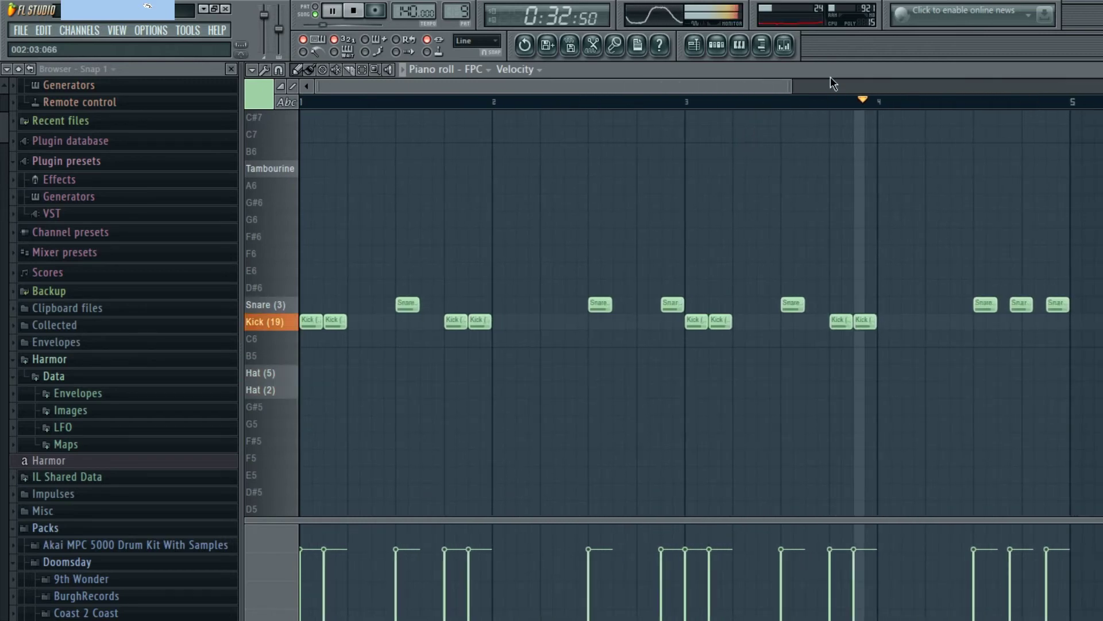
key(F6)
click(544, 261)
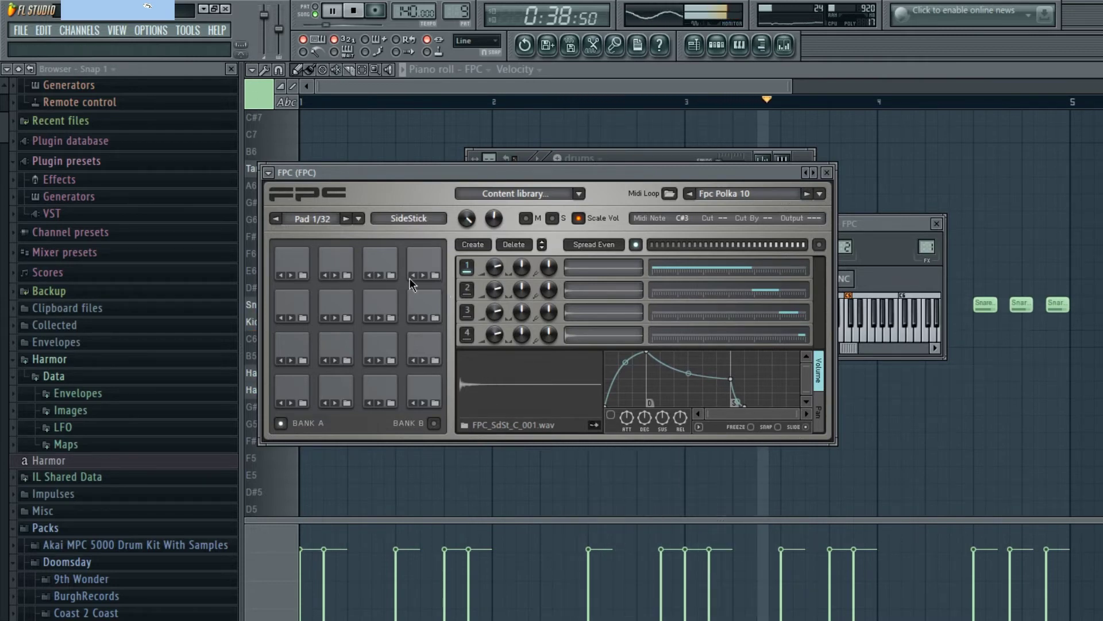
click(434, 423)
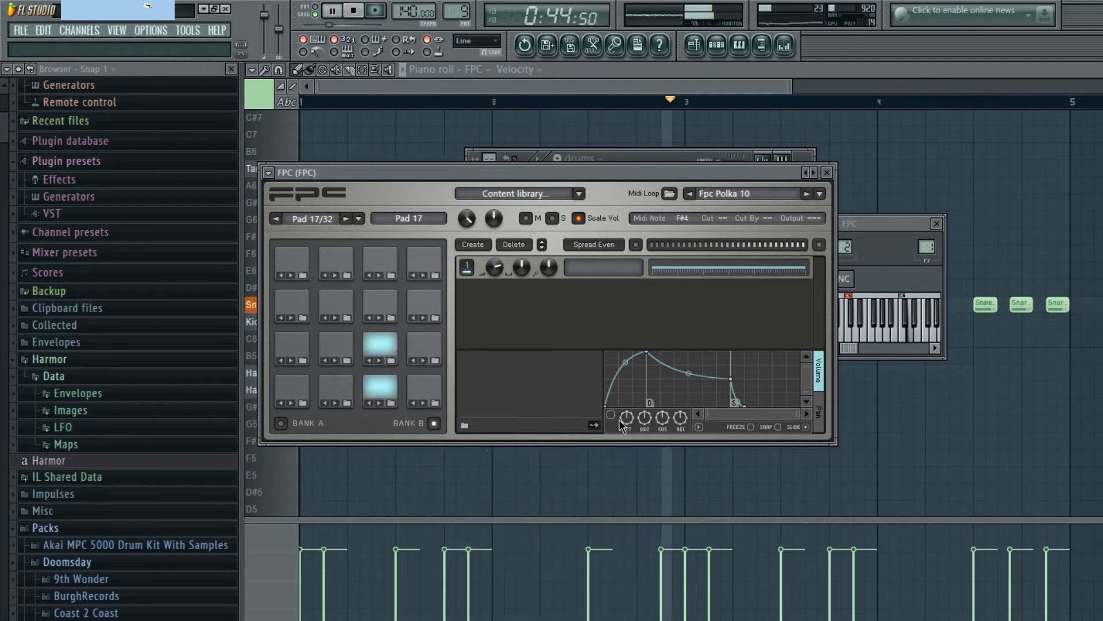
key(Escape)
key(F5)
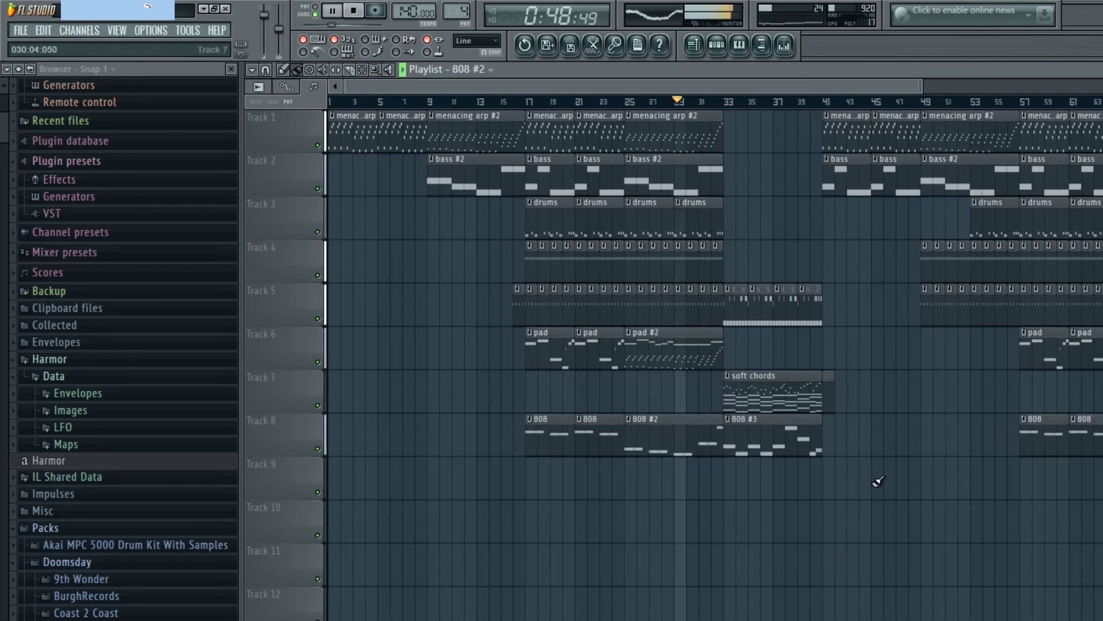
key(F6)
double_click(701, 437)
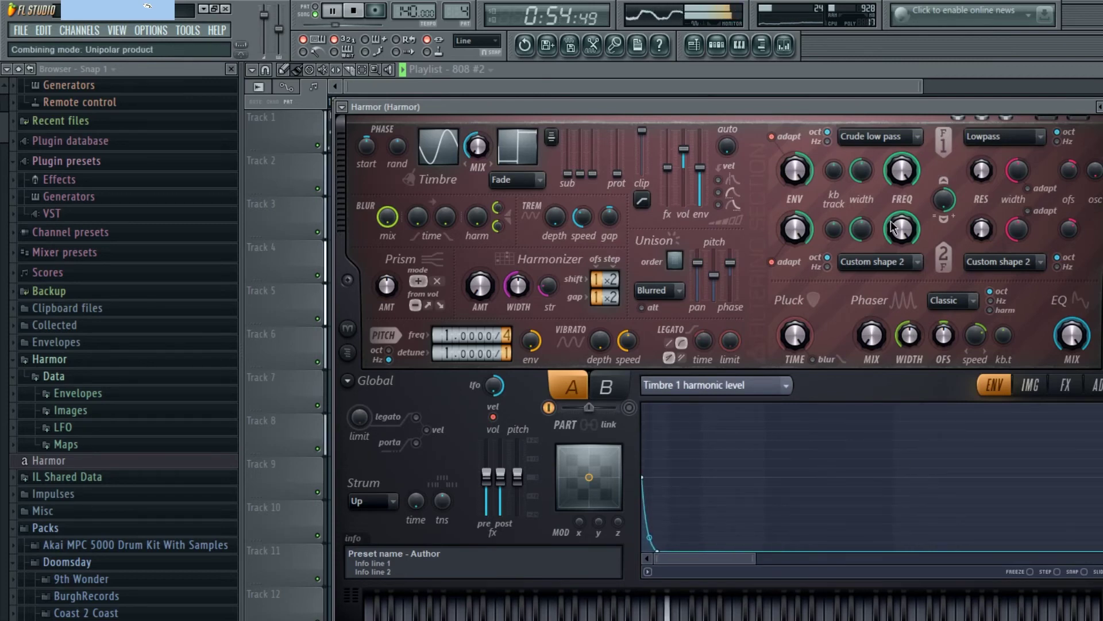
key(F5)
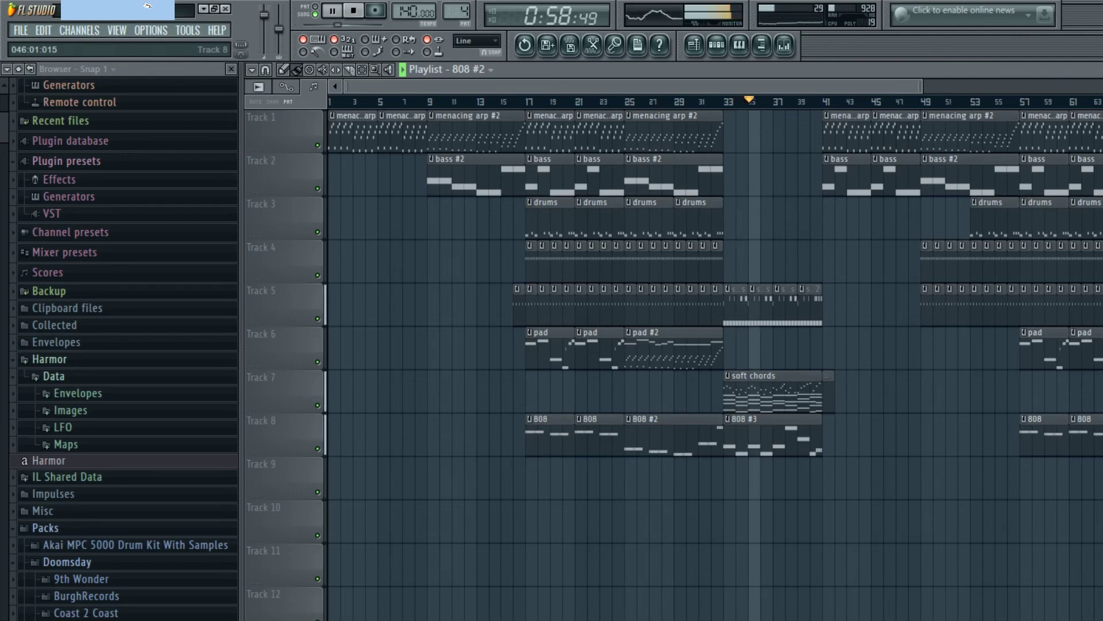
Save bananaisland.flp with Ctrl+S and stop the song, rewinding to the start
key(ctrl+s)
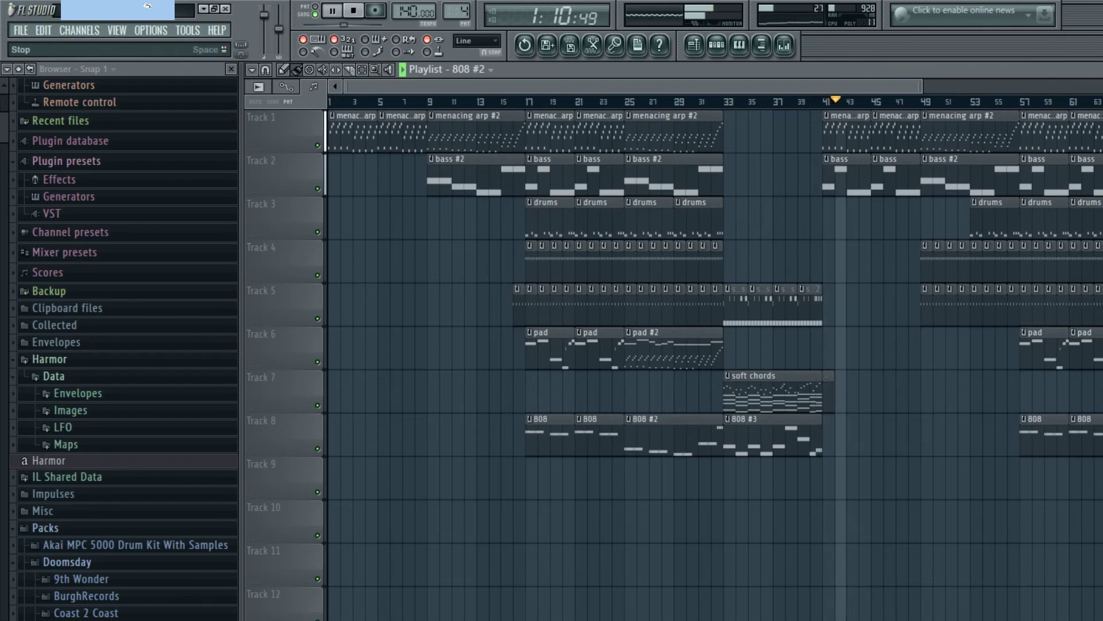
key(space)
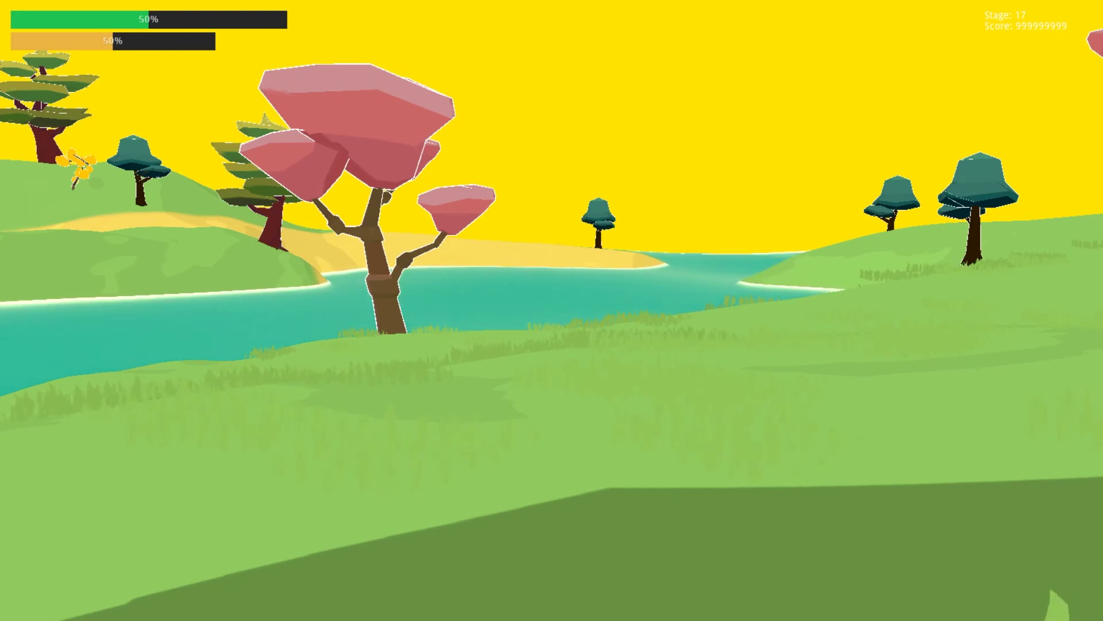
Walk forward over the grass to the riverbank, facing the sandy far shore
key(w)
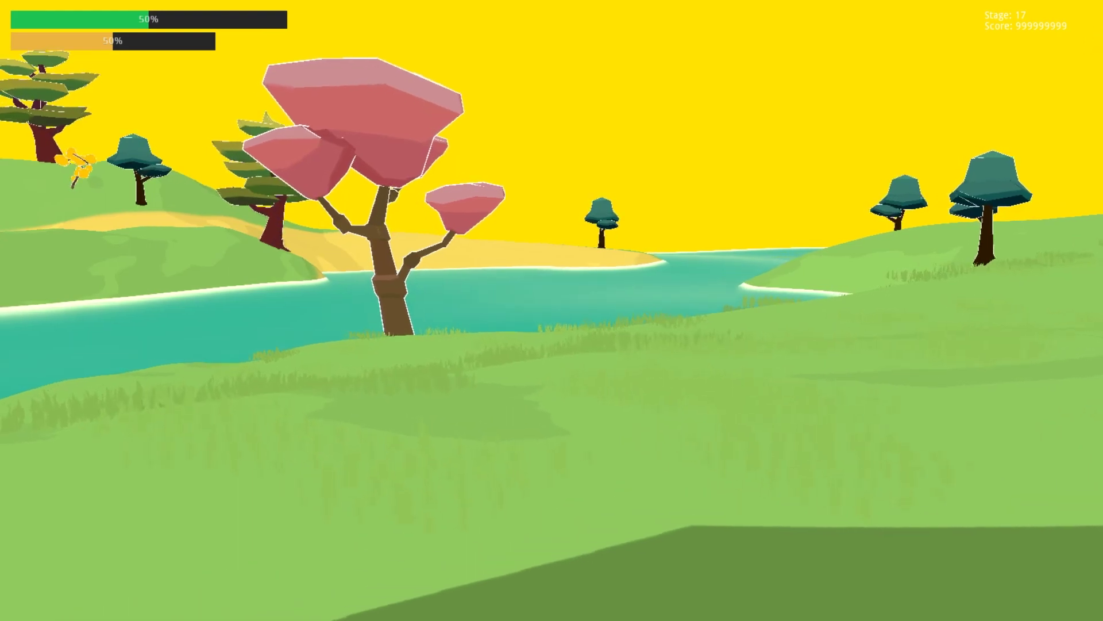
key(w)
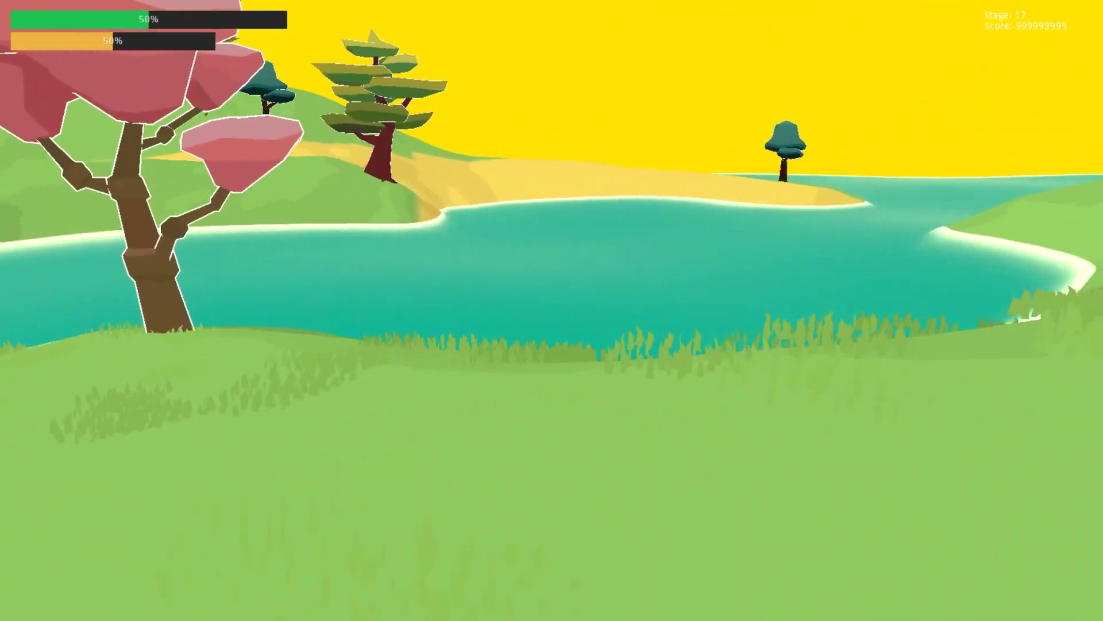
key(w)
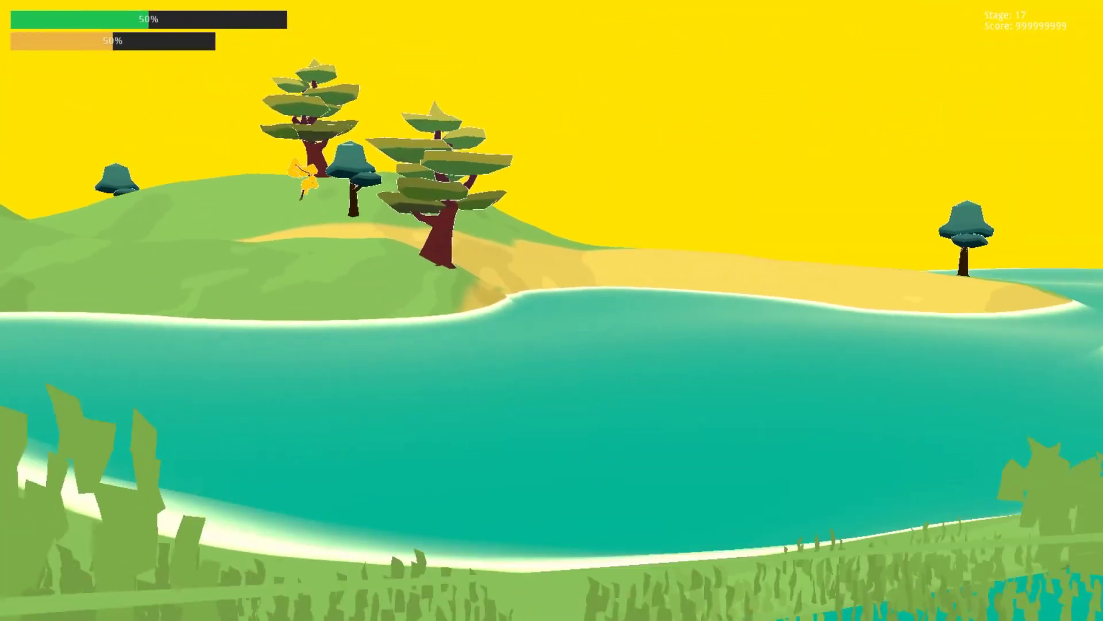